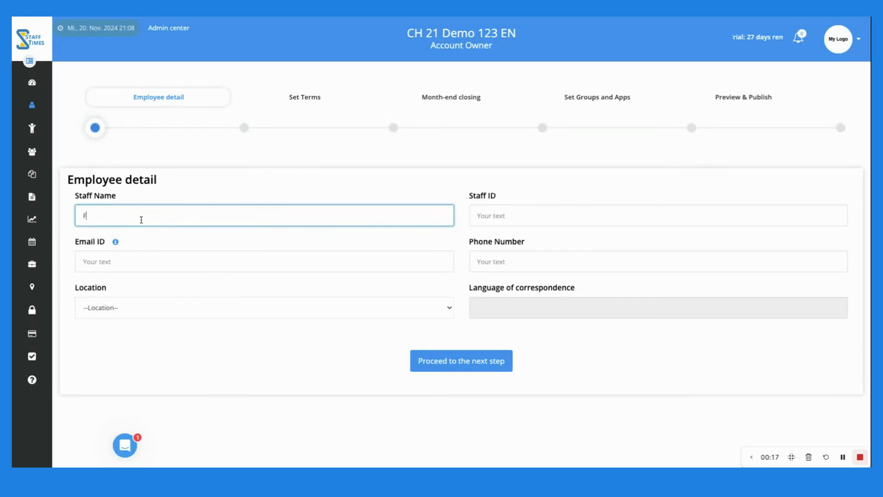
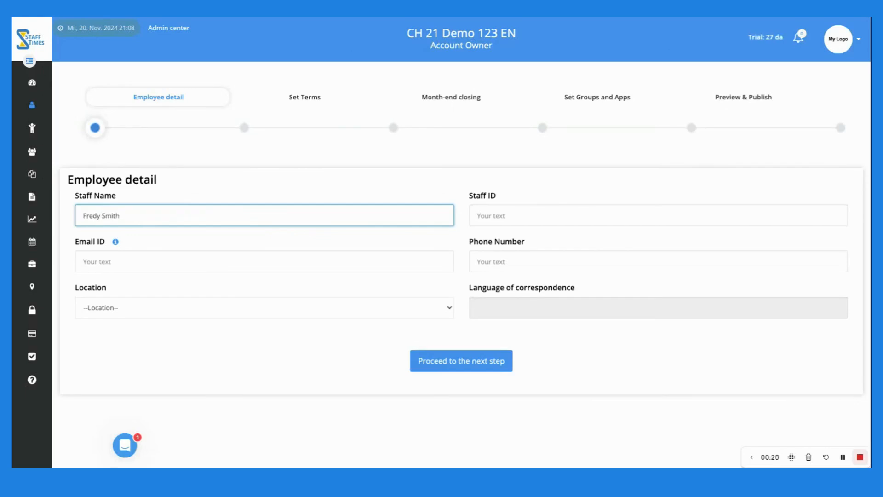
# Enter the employee's full name and e-mail address, and set location to Standard profile 1
pyautogui.click(136, 259)
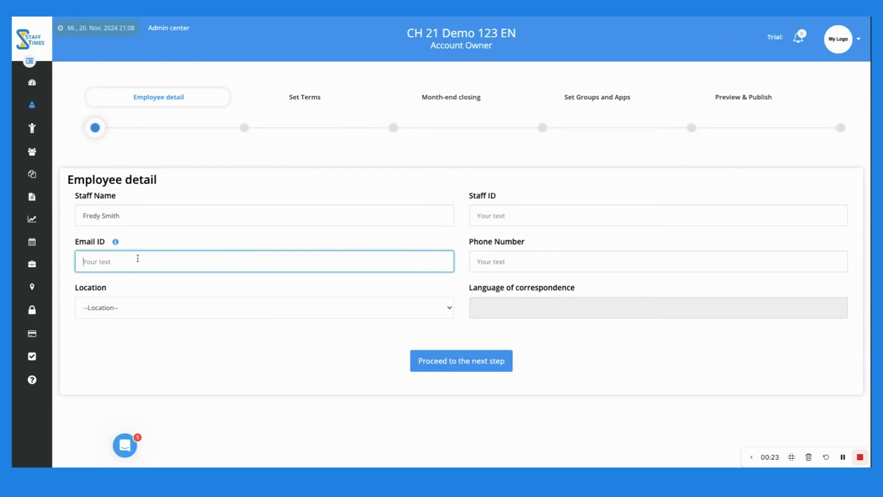
pyautogui.hotkey('ctrl', 'v')
pyautogui.click(230, 294)
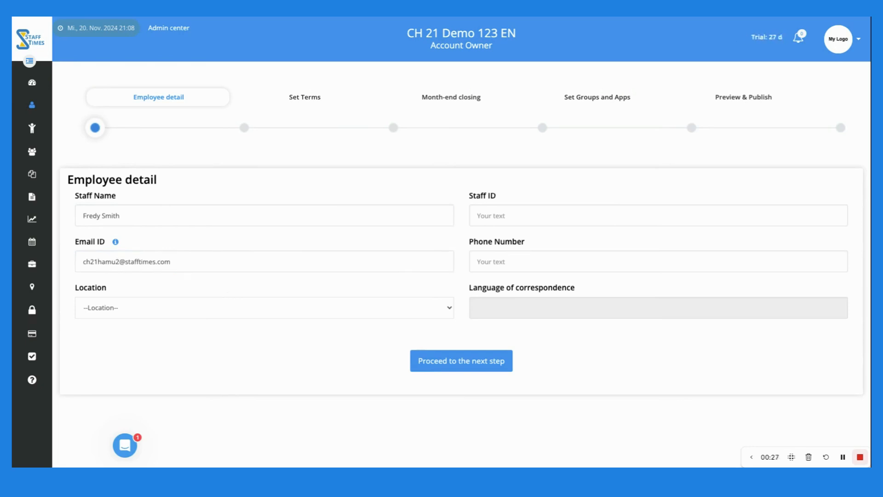
pyautogui.moveTo(117, 247)
pyautogui.click(147, 326)
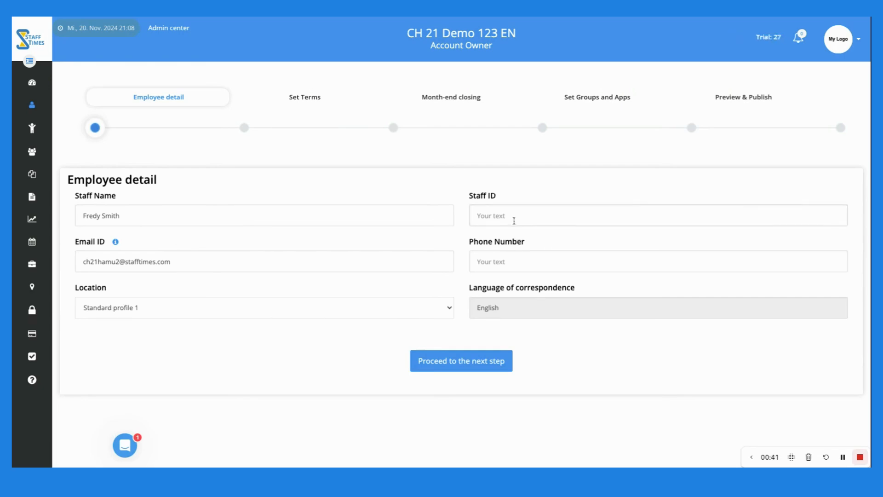
# Fill in the staff ID and phone number, then proceed to the terms step
pyautogui.click(513, 219)
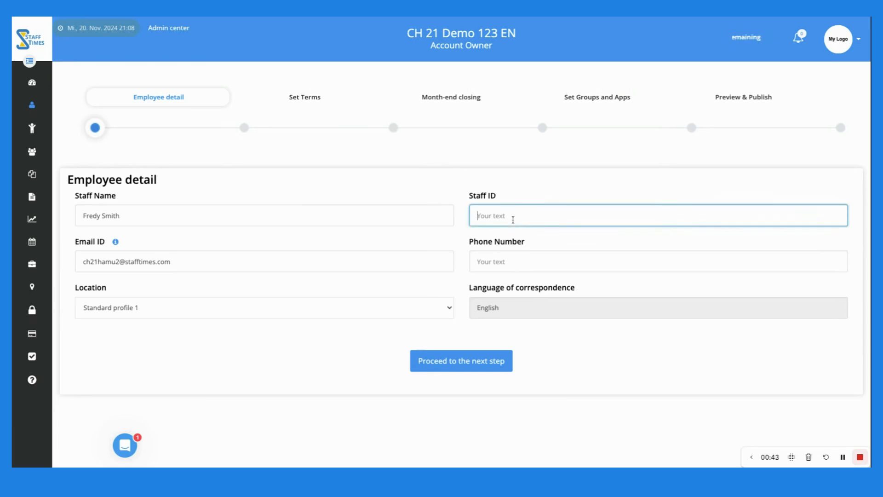
pyautogui.write('345636')
pyautogui.click(506, 262)
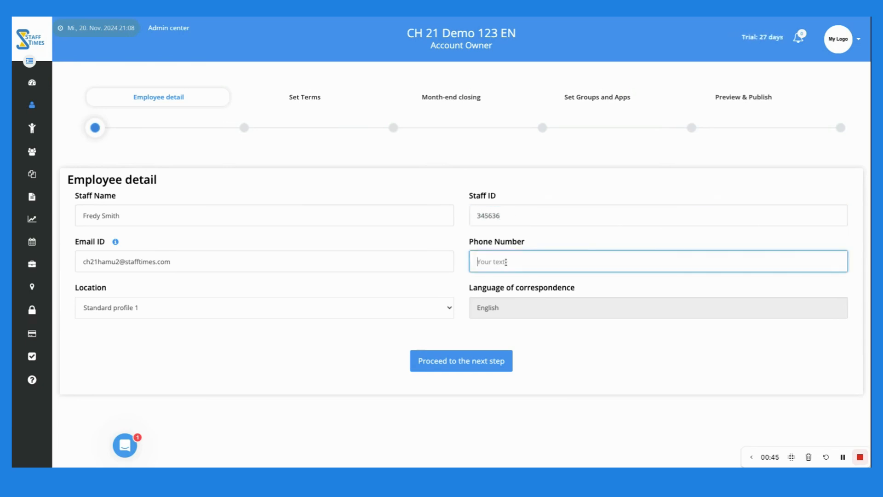
pyautogui.write('23454325')
pyautogui.click(445, 334)
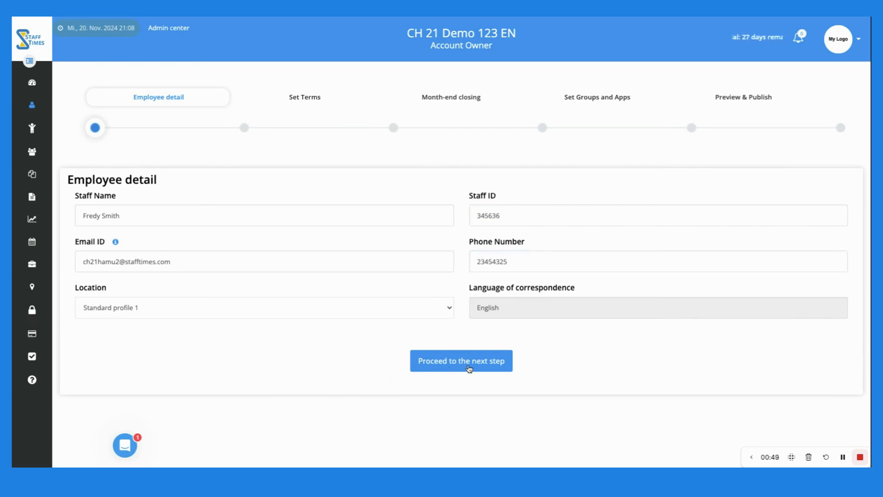
pyautogui.click(469, 362)
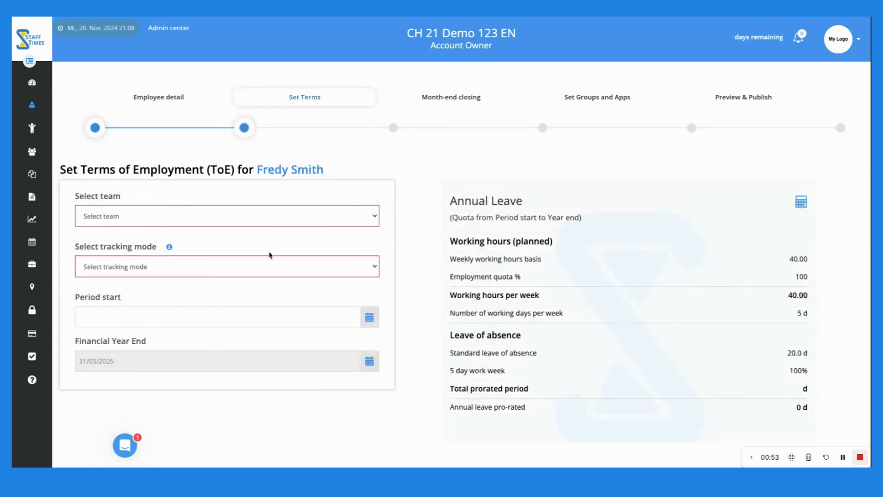
# Assign the employee to the Various team with Full time tracking mode
pyautogui.click(212, 224)
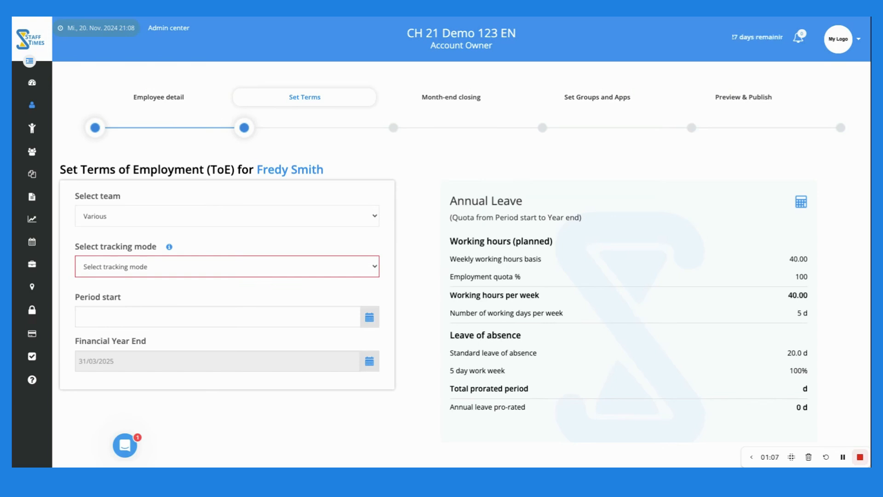
pyautogui.click(217, 269)
pyautogui.click(99, 278)
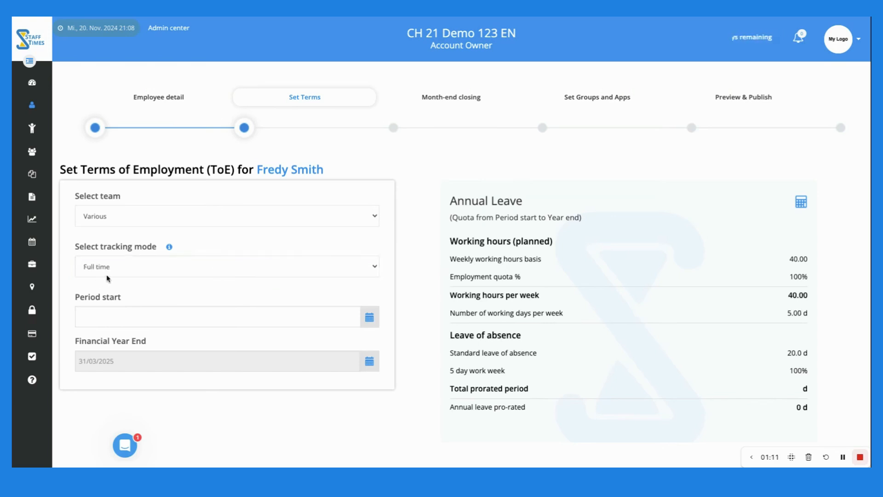
# Try Part time, Basic and Dormant modes, return to Full time, and set period start 01/11/2024
pyautogui.click(114, 270)
pyautogui.click(109, 280)
pyautogui.click(114, 281)
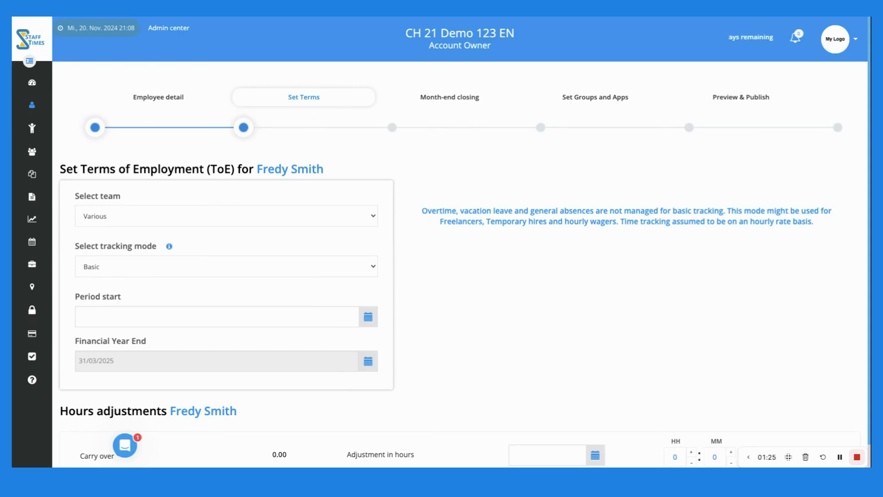
pyautogui.click(120, 283)
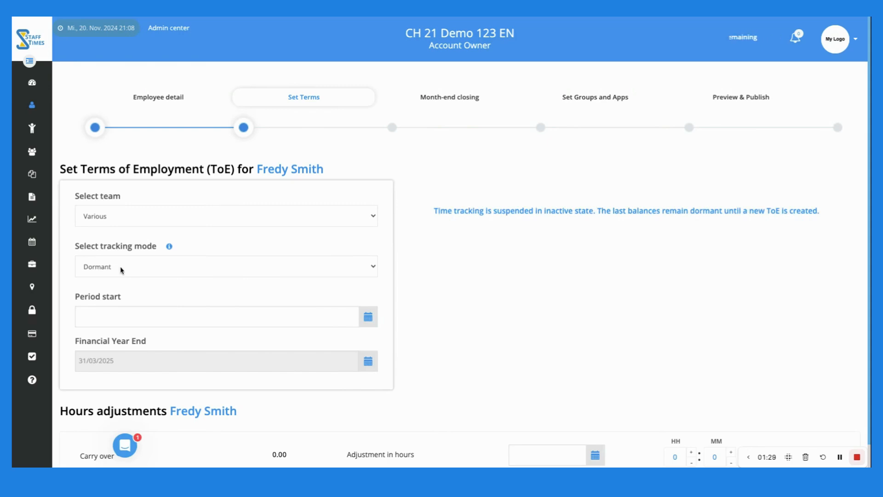
pyautogui.click(116, 241)
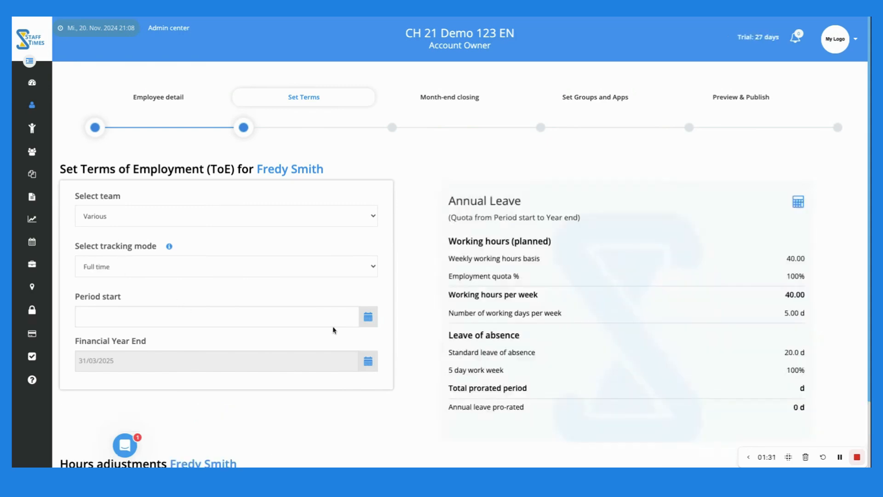
pyautogui.click(369, 320)
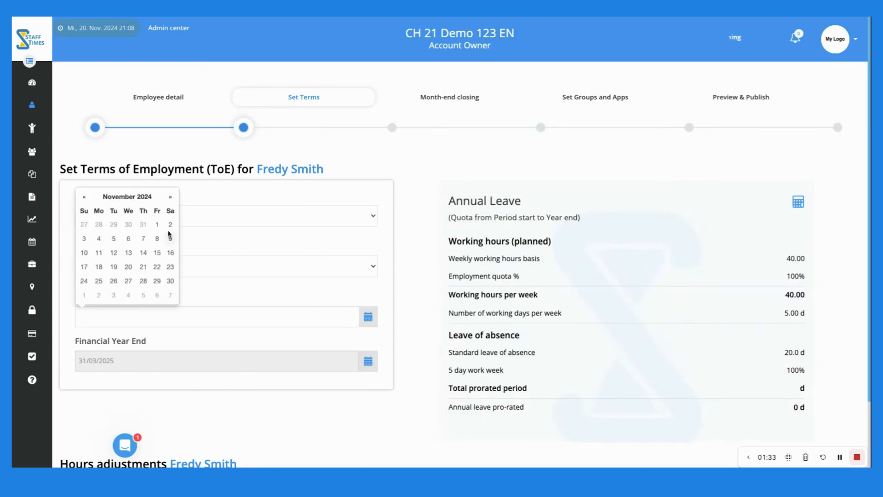
pyautogui.click(161, 228)
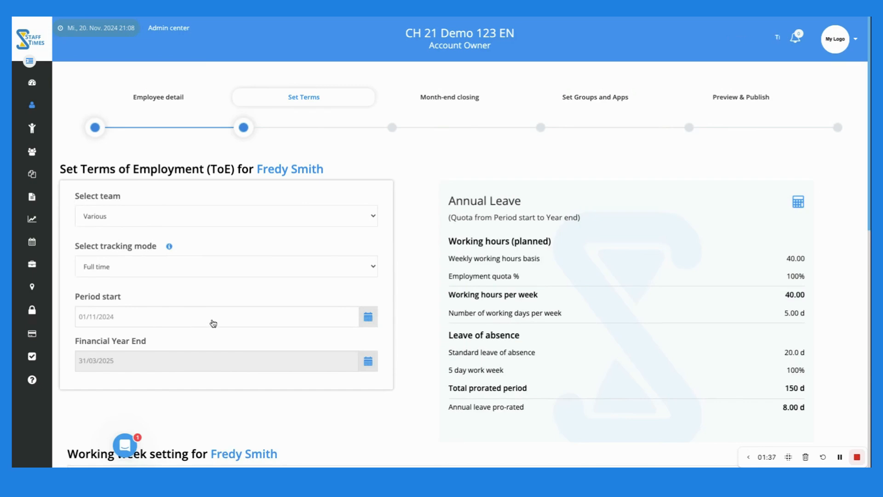
pyautogui.scroll(-1, 225, 328)
pyautogui.scroll(-1, 225, 328)
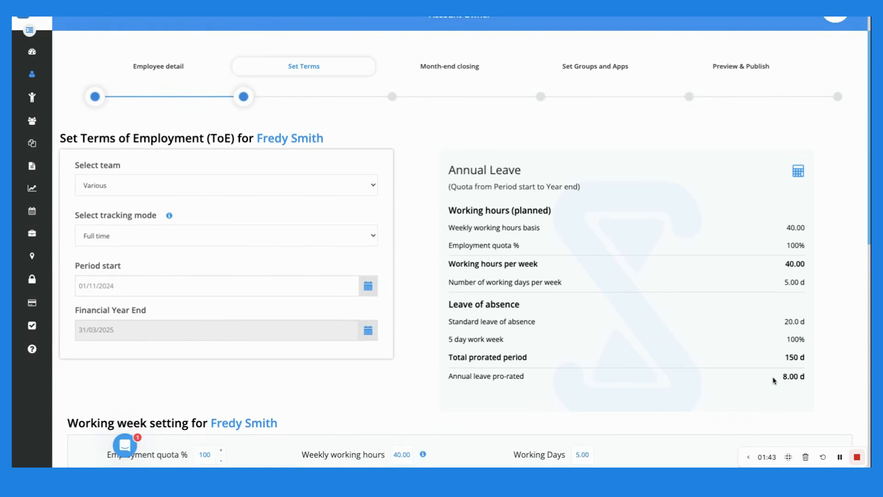
pyautogui.moveTo(783, 377); pyautogui.dragTo(805, 376)
pyautogui.click(129, 359)
pyautogui.scroll(-3, 275, 360)
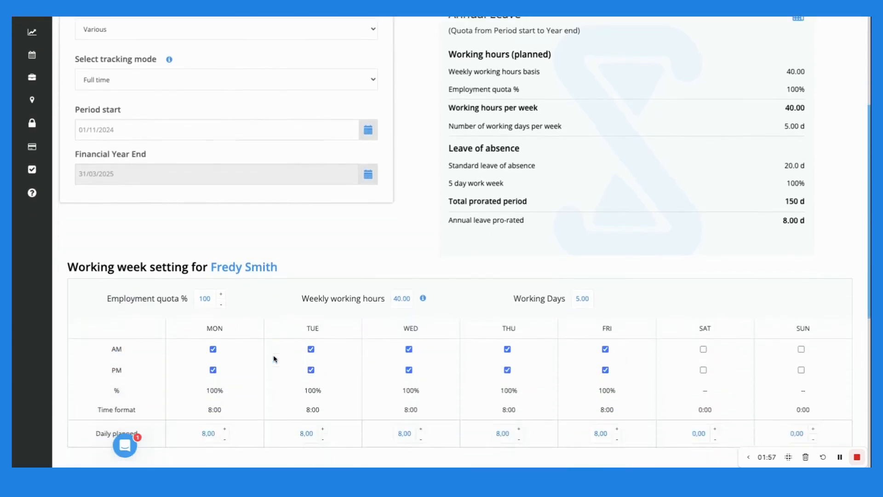
pyautogui.scroll(-3, 275, 359)
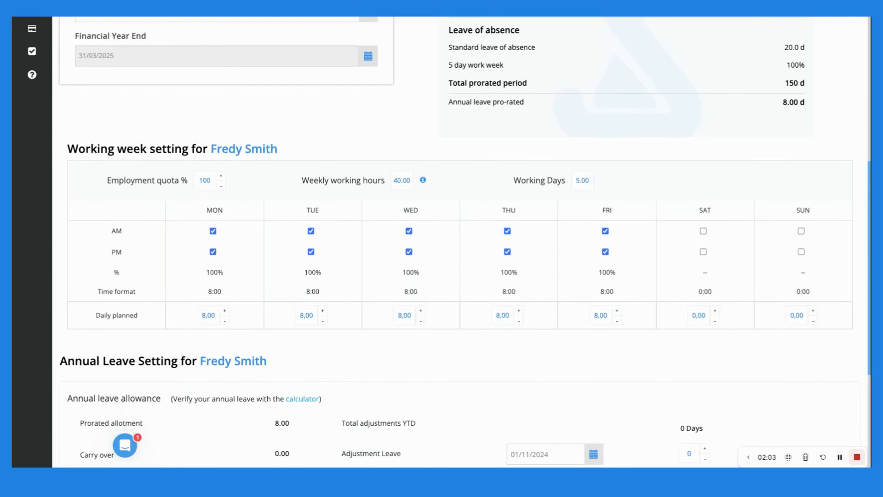
pyautogui.click(606, 231)
pyautogui.click(605, 251)
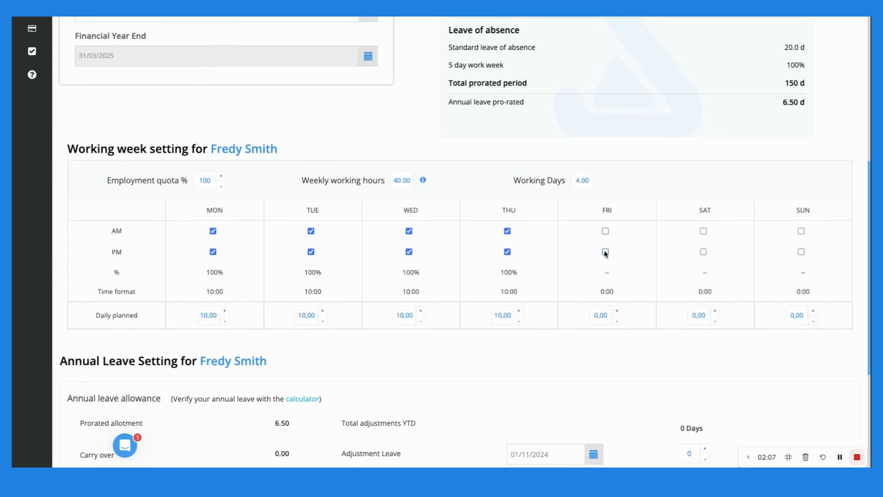
pyautogui.click(605, 232)
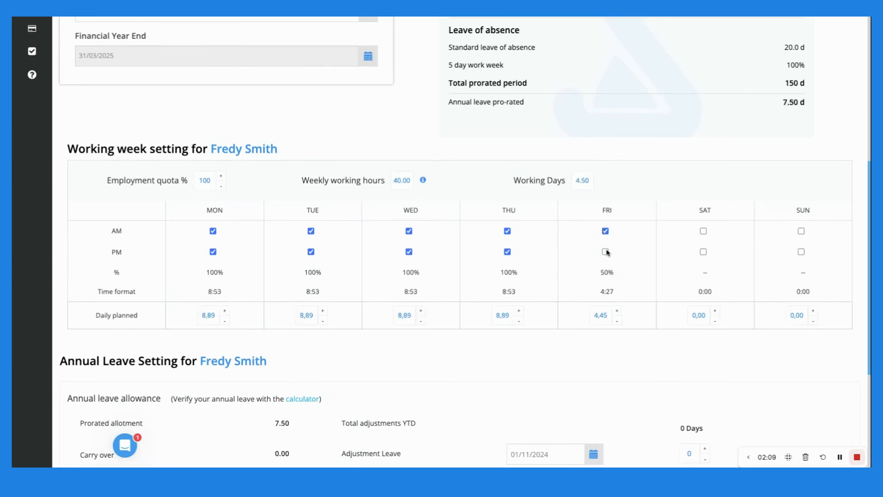
pyautogui.click(605, 251)
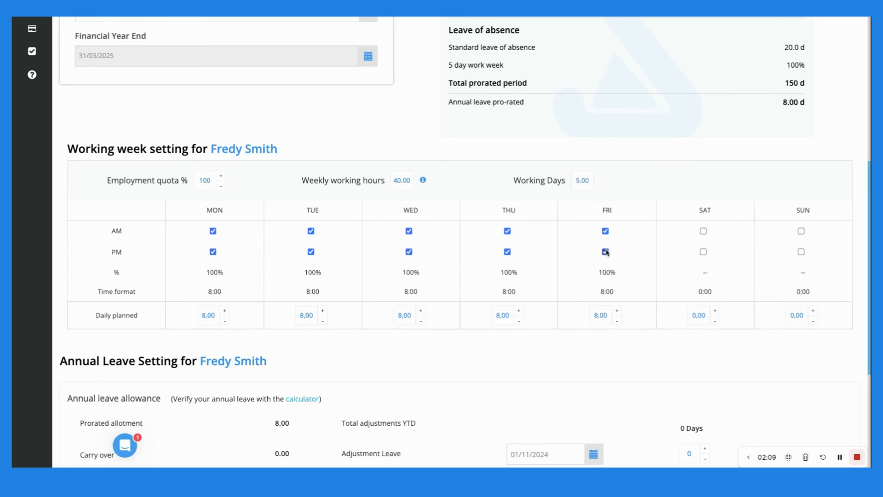
pyautogui.click(507, 231)
pyautogui.click(508, 252)
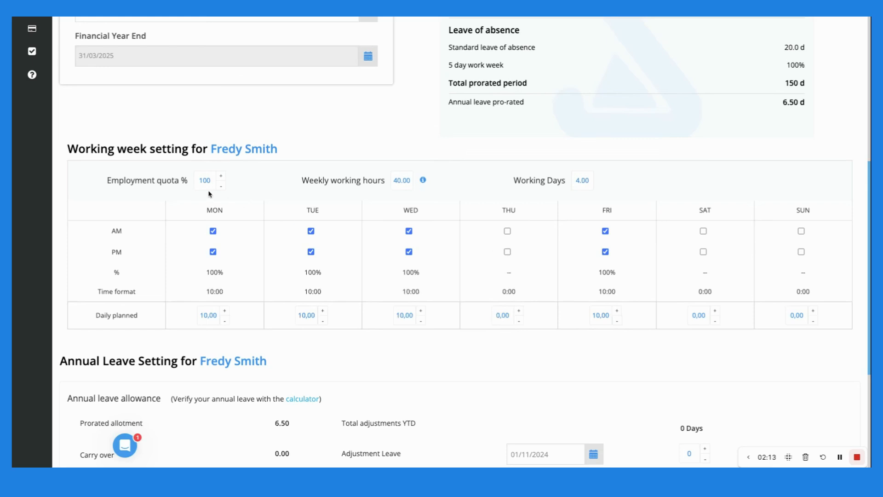
pyautogui.doubleClick(199, 181)
pyautogui.write('80')
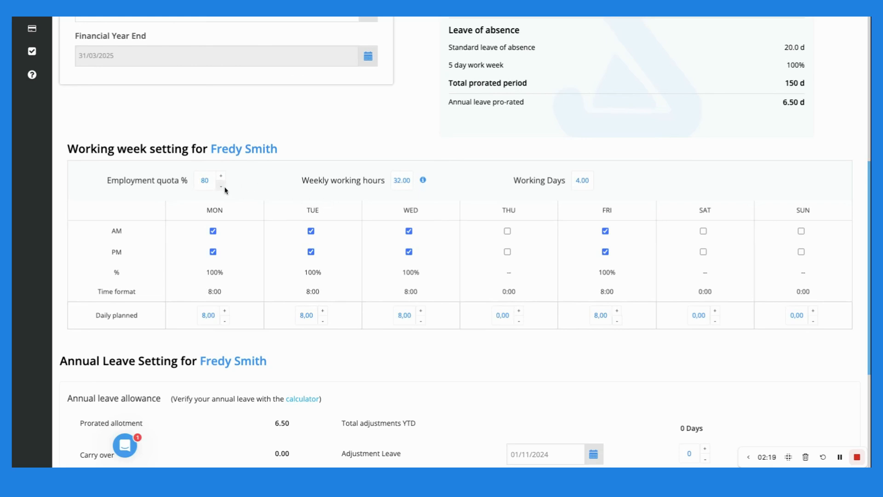
pyautogui.moveTo(212, 182); pyautogui.dragTo(201, 183)
pyautogui.write('100')
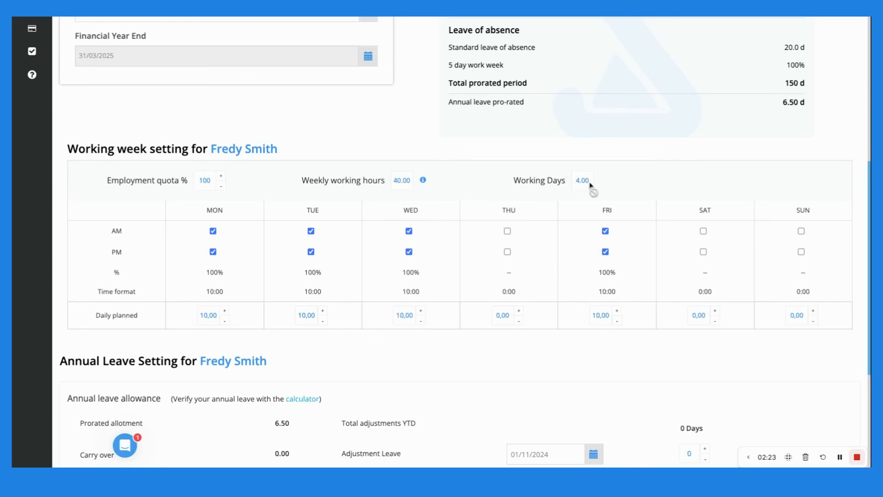
pyautogui.click(507, 231)
pyautogui.click(507, 252)
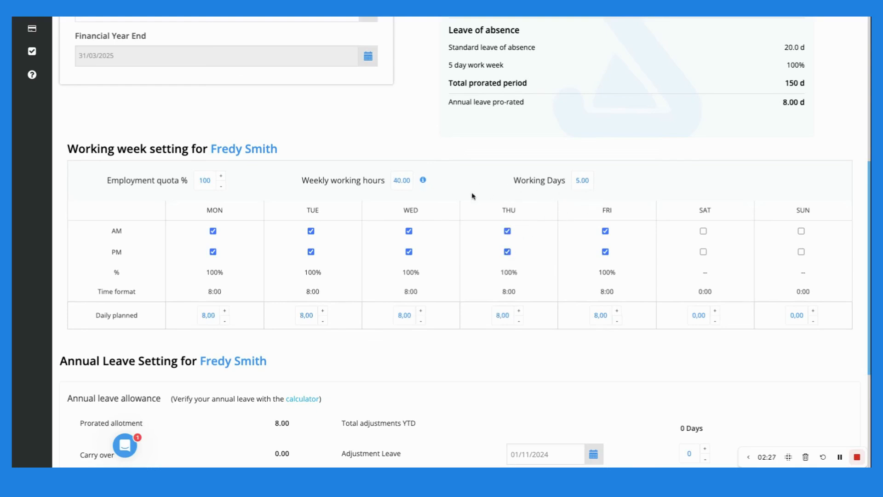
# Raise the annual leave adjustment to 4 days
pyautogui.scroll(-2, 472, 196)
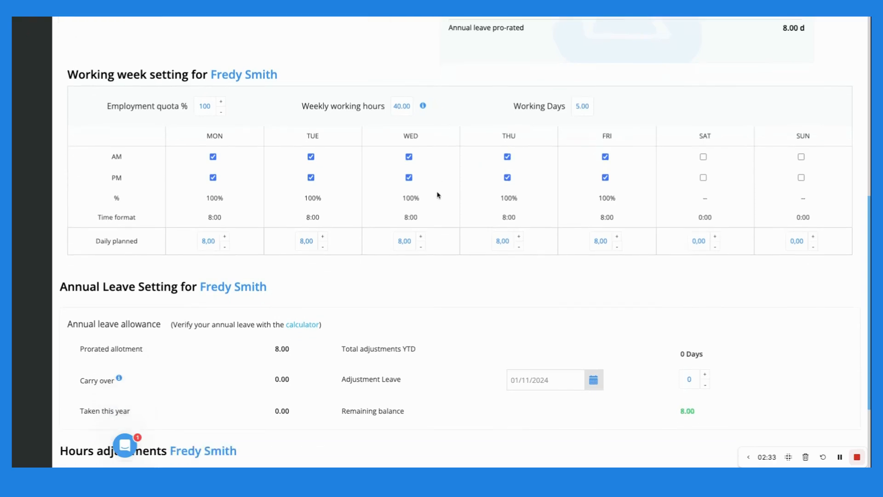
pyautogui.scroll(-2, 455, 237)
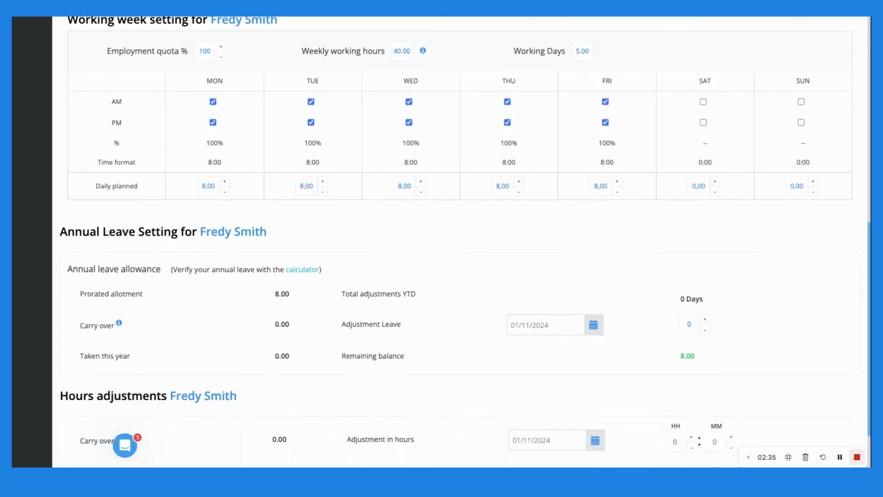
pyautogui.scroll(-2, 456, 237)
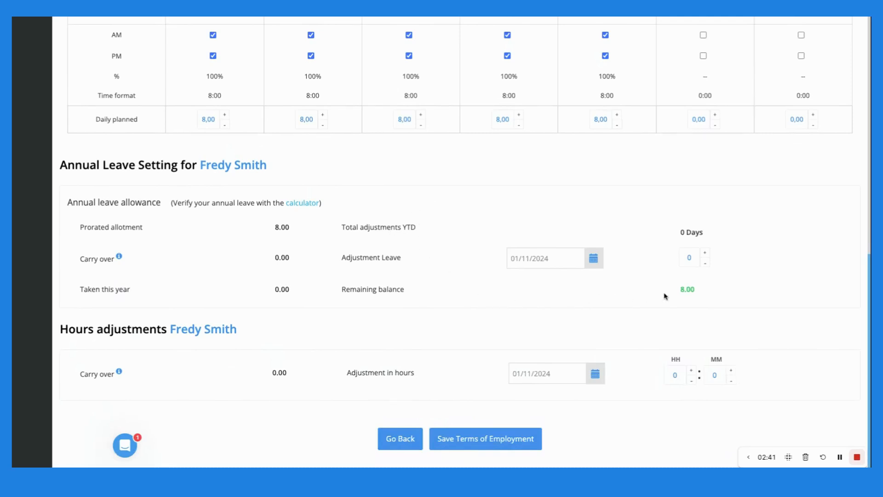
pyautogui.moveTo(681, 290); pyautogui.dragTo(696, 291)
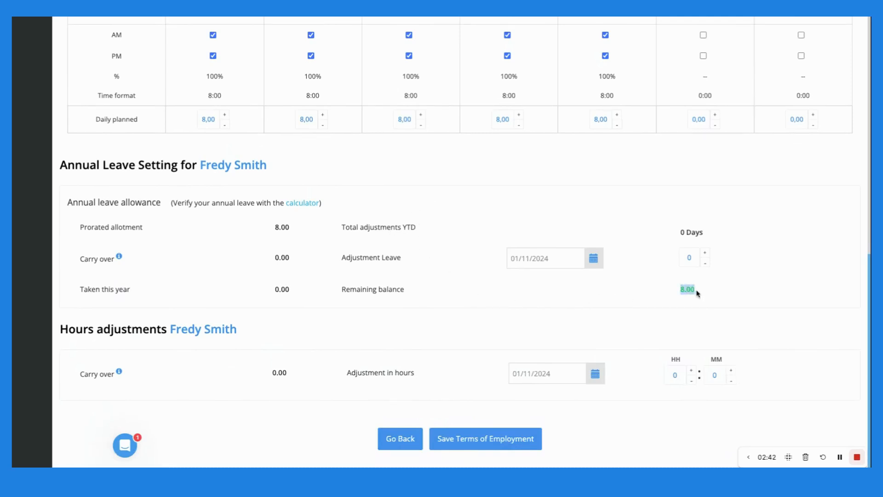
pyautogui.click(634, 294)
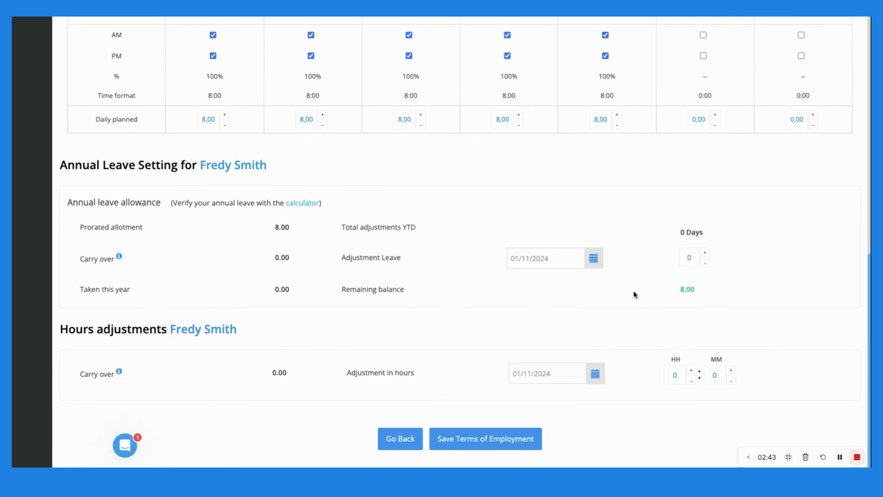
pyautogui.click(707, 254)
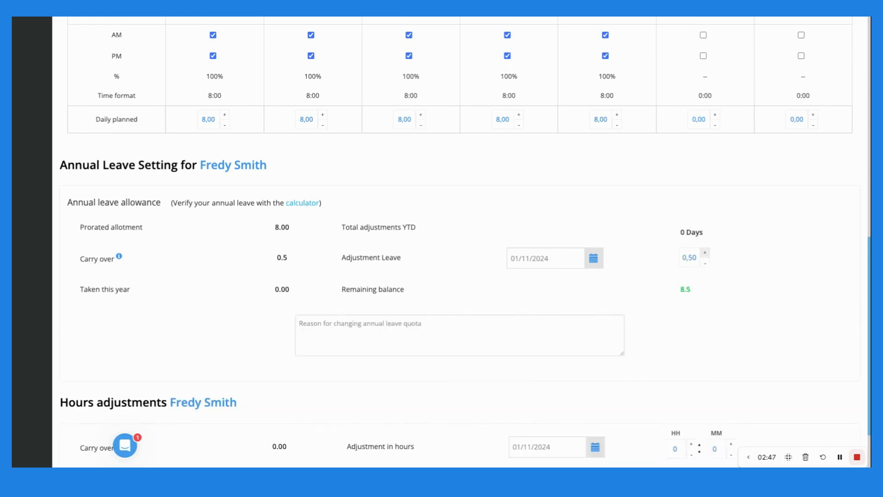
pyautogui.click(706, 253)
pyautogui.click(706, 254)
# Enter 'Test' as the reason for the annual leave adjustment
pyautogui.click(479, 333)
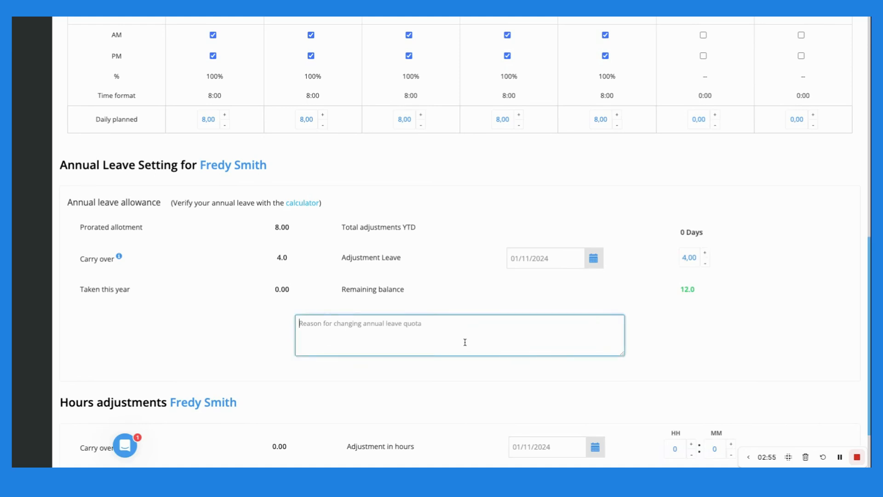
pyautogui.write('Test')
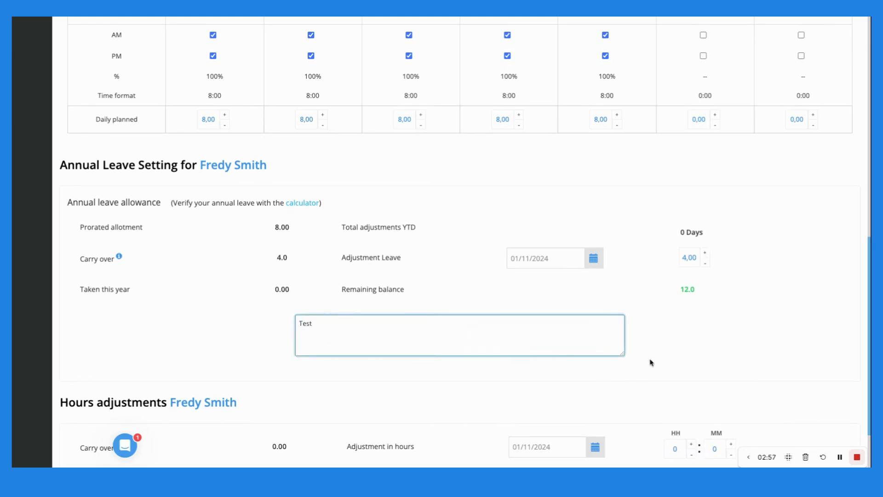
pyautogui.click(655, 358)
pyautogui.scroll(-2, 658, 352)
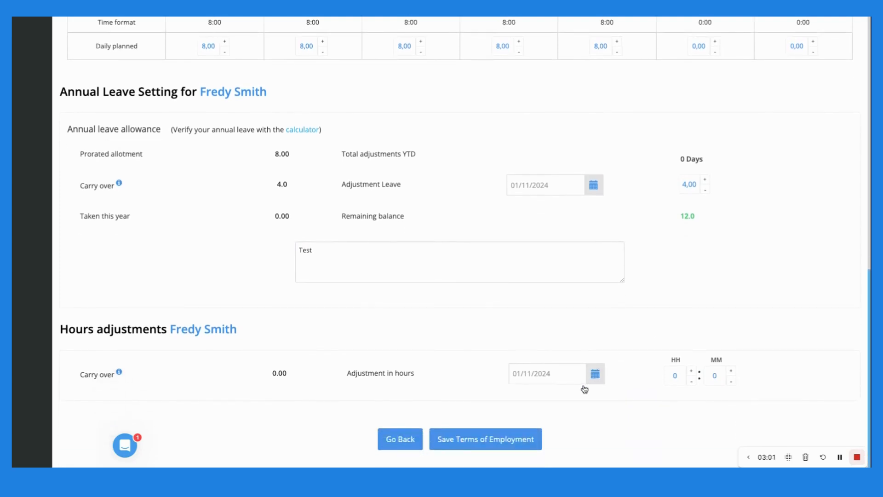
# Set the hours adjustment to 50 hours
pyautogui.doubleClick(673, 376)
pyautogui.click(692, 371)
pyautogui.click(693, 372)
pyautogui.click(691, 372)
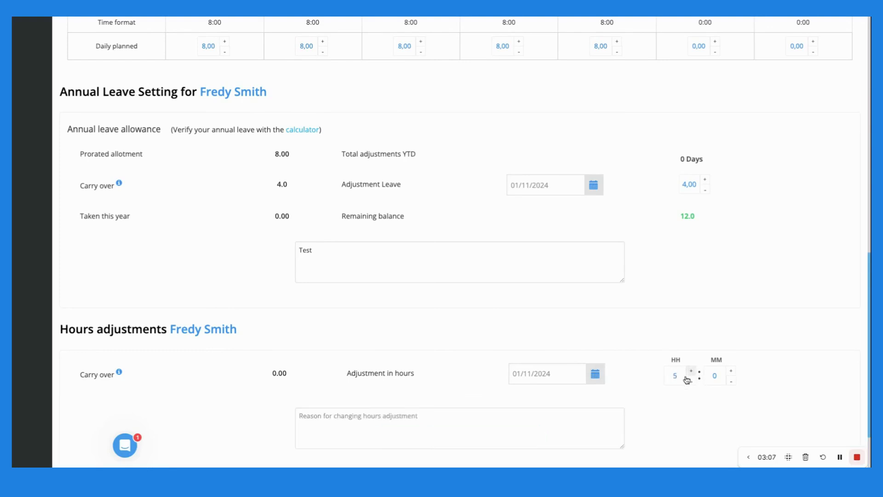
pyautogui.moveTo(678, 376); pyautogui.dragTo(671, 378)
pyautogui.write('50')
# Enter 'Test' as the hours adjustment reason and save the terms of employment
pyautogui.click(519, 430)
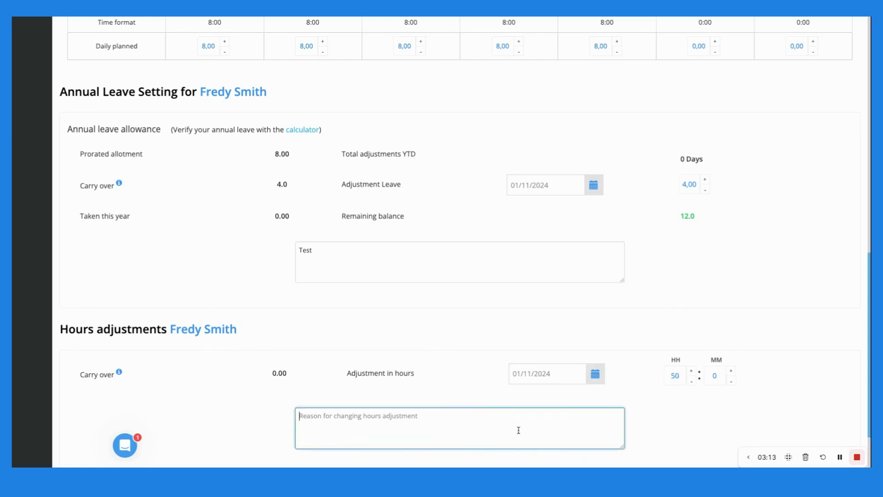
pyautogui.write('Test')
pyautogui.click(664, 426)
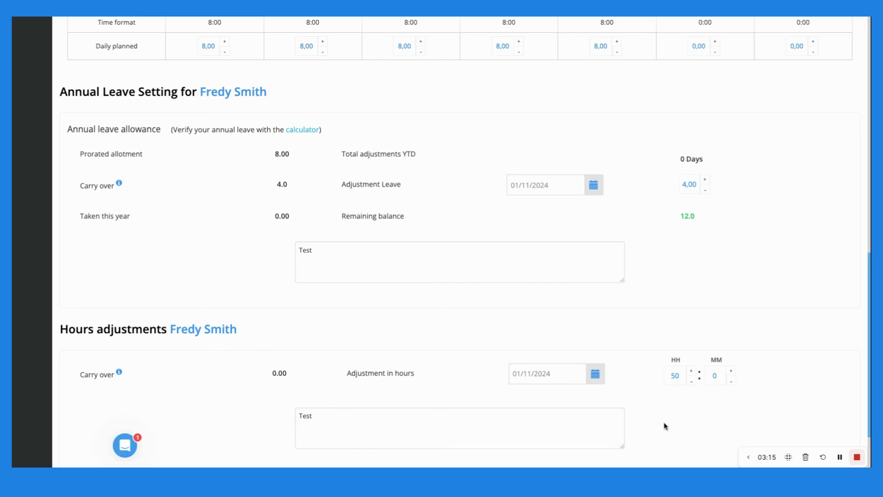
pyautogui.scroll(-2, 674, 427)
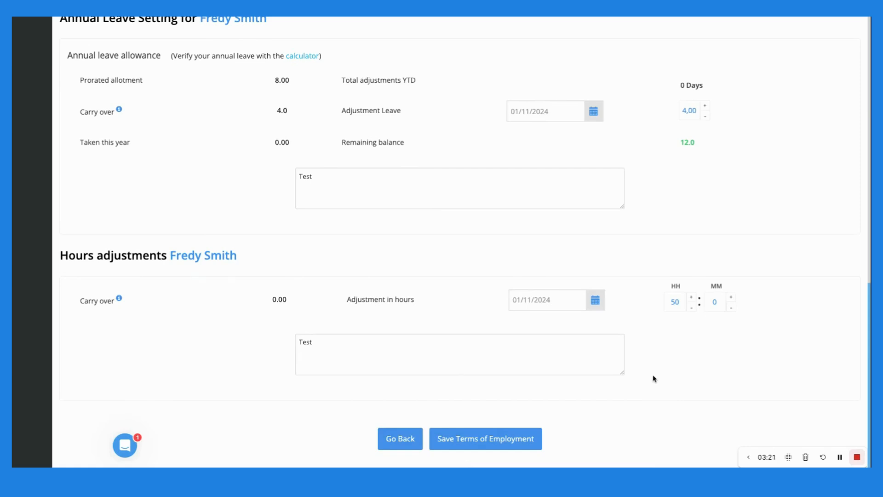
pyautogui.click(484, 446)
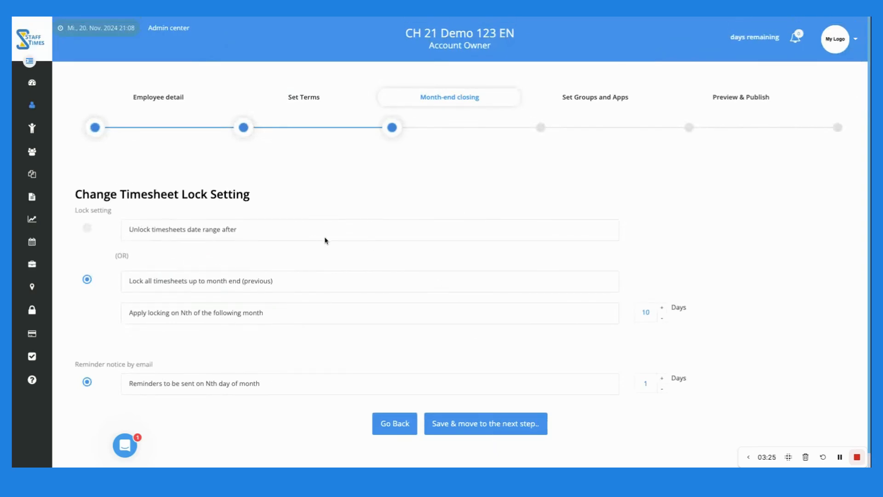
# Set the timesheet locking day to 10
pyautogui.scroll(-1, 285, 236)
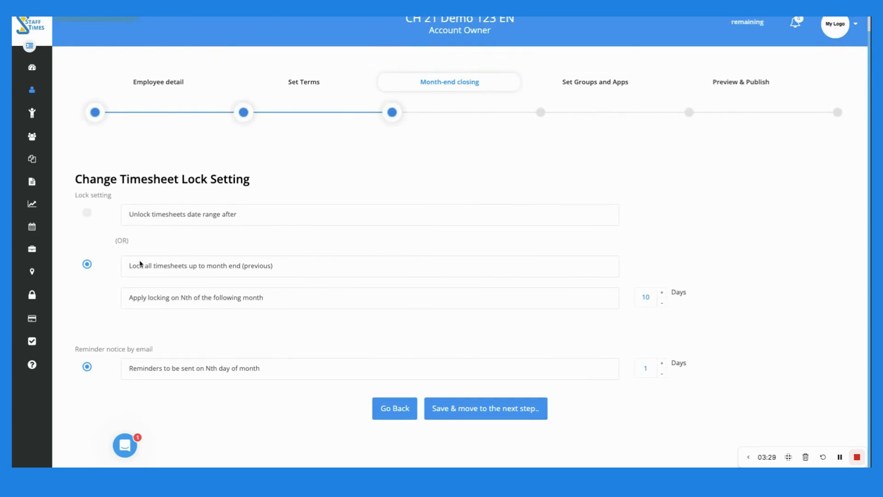
pyautogui.doubleClick(645, 296)
pyautogui.click(654, 325)
pyautogui.click(662, 293)
# Try the Unlock option, revert to locking timesheets up to month end, and save
pyautogui.click(87, 213)
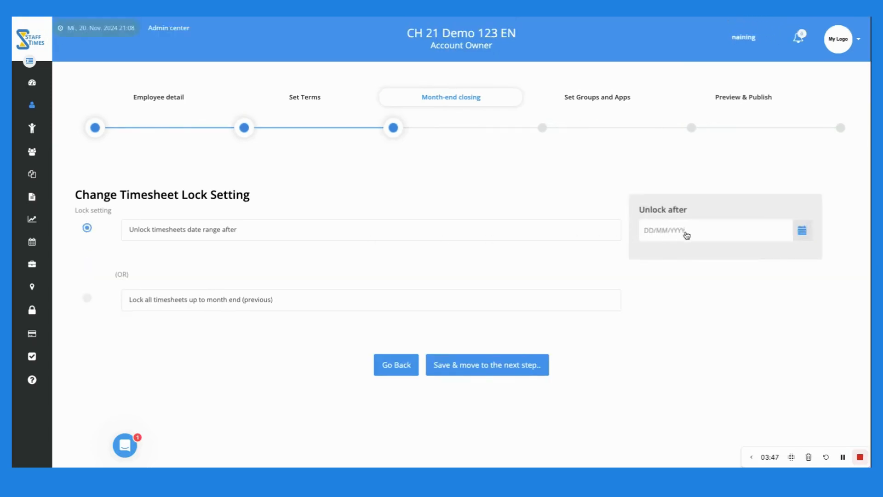
pyautogui.click(687, 234)
pyautogui.click(562, 207)
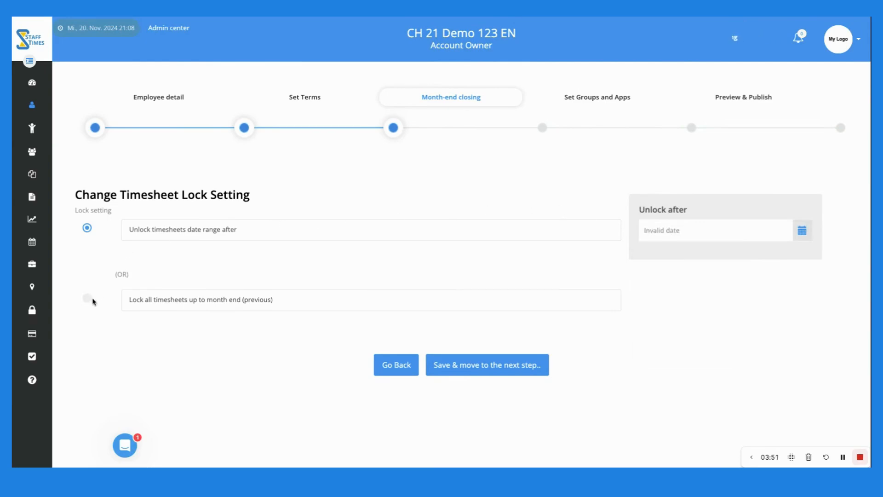
pyautogui.click(87, 298)
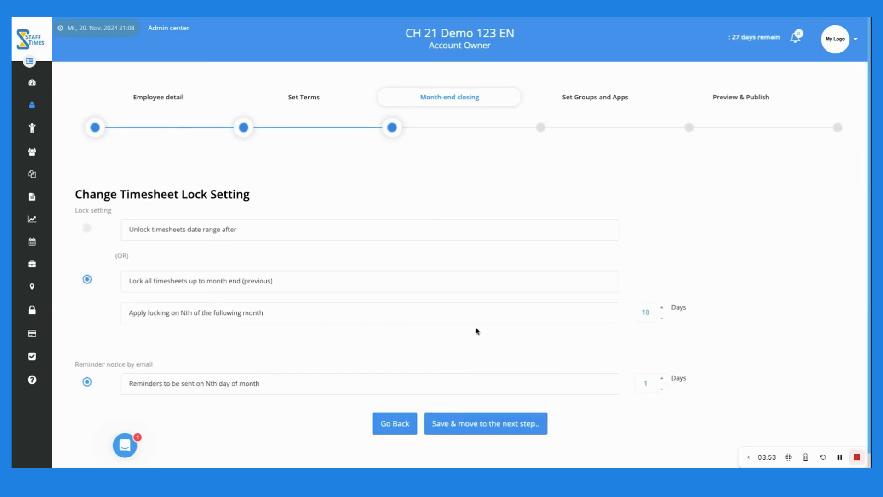
pyautogui.scroll(-1, 477, 331)
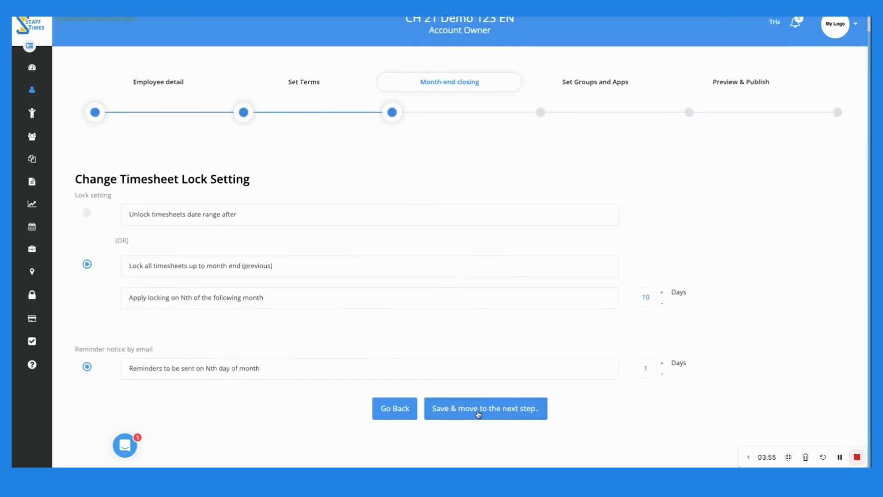
pyautogui.click(478, 409)
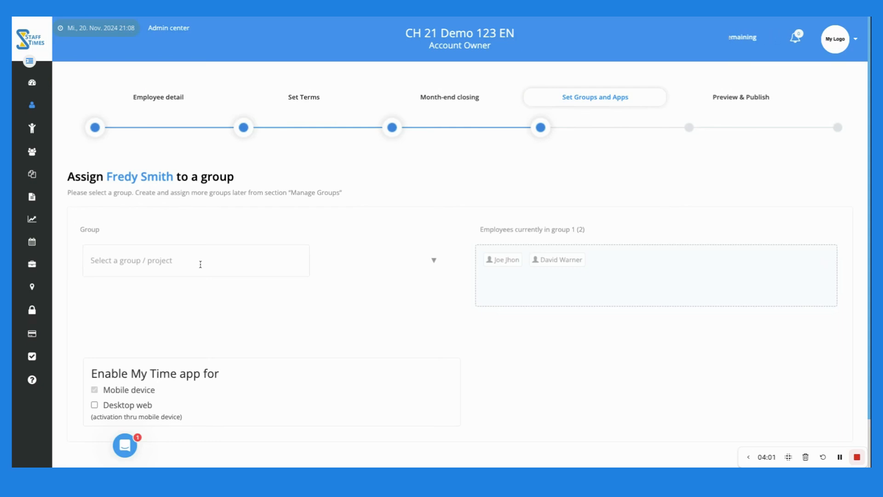
# Add the employee to the Various and Project Diamond groups
pyautogui.click(91, 259)
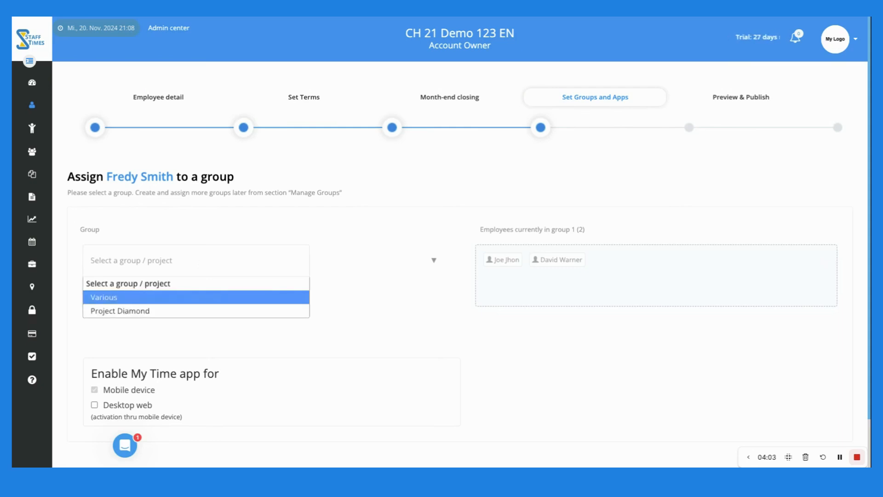
pyautogui.click(138, 298)
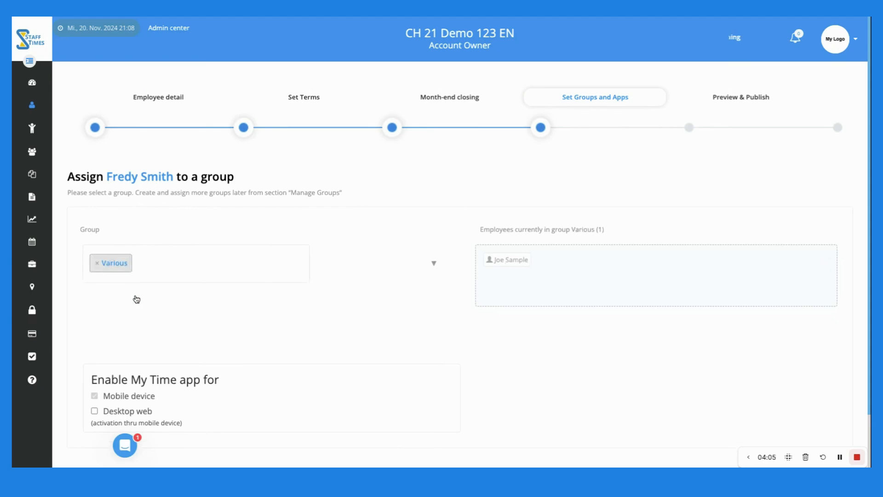
pyautogui.click(202, 265)
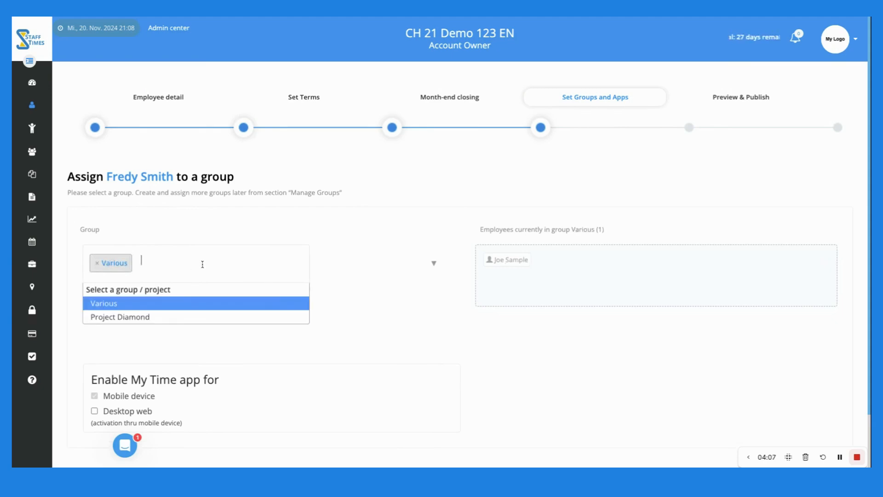
pyautogui.click(162, 317)
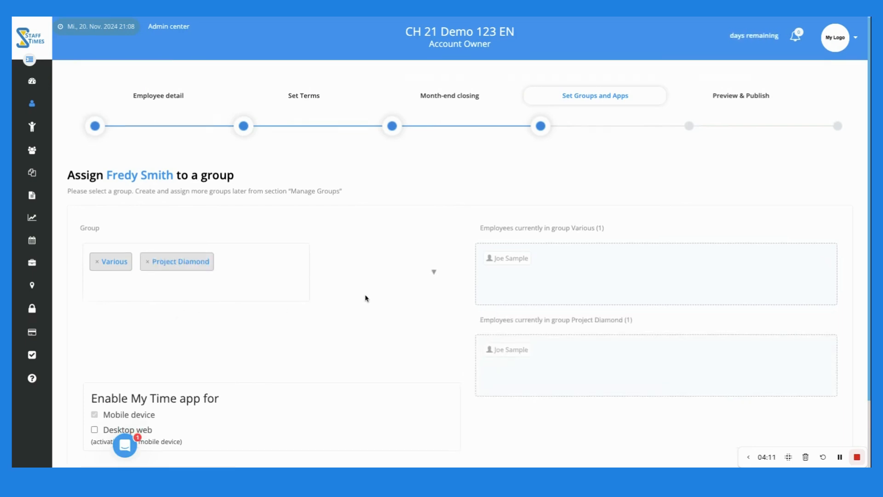
# Enable My Time on desktop web and open the profile preview
pyautogui.scroll(-2, 367, 298)
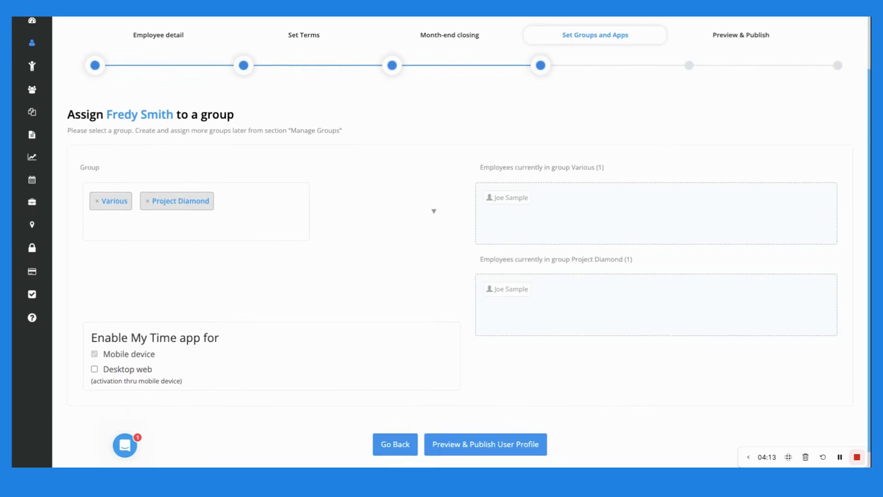
pyautogui.scroll(-1, 311, 302)
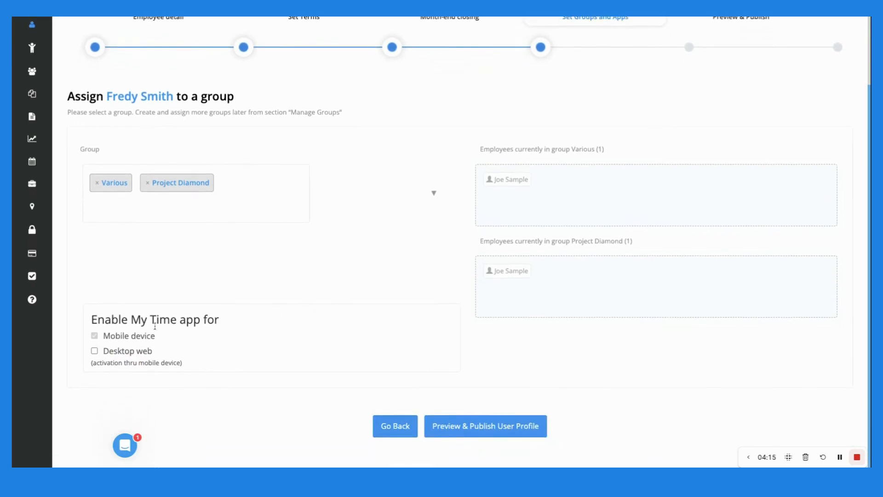
pyautogui.moveTo(132, 319); pyautogui.dragTo(180, 319)
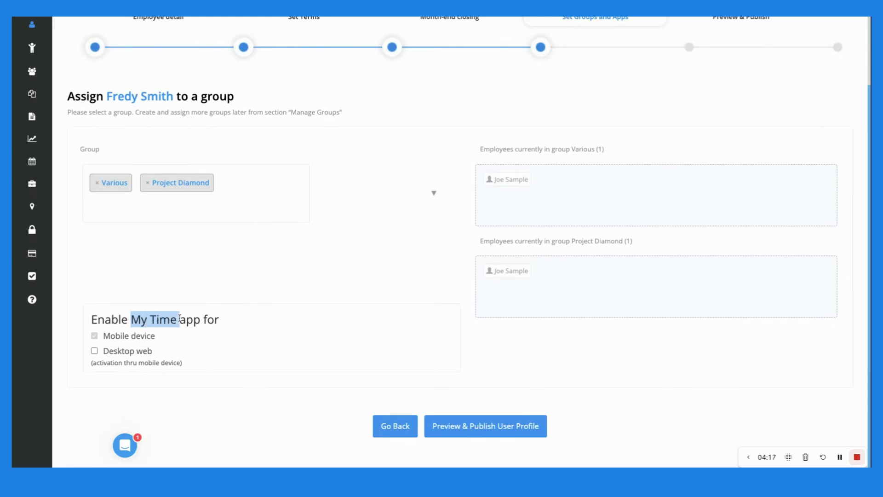
pyautogui.click(268, 288)
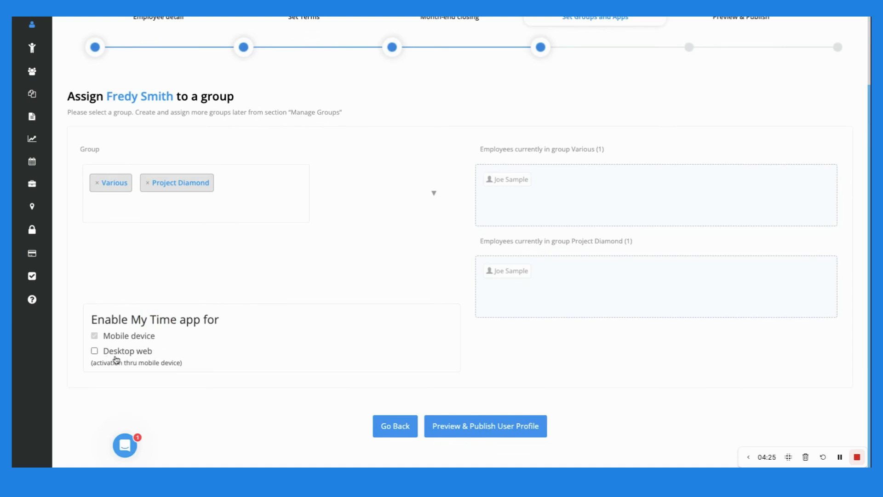
pyautogui.click(95, 351)
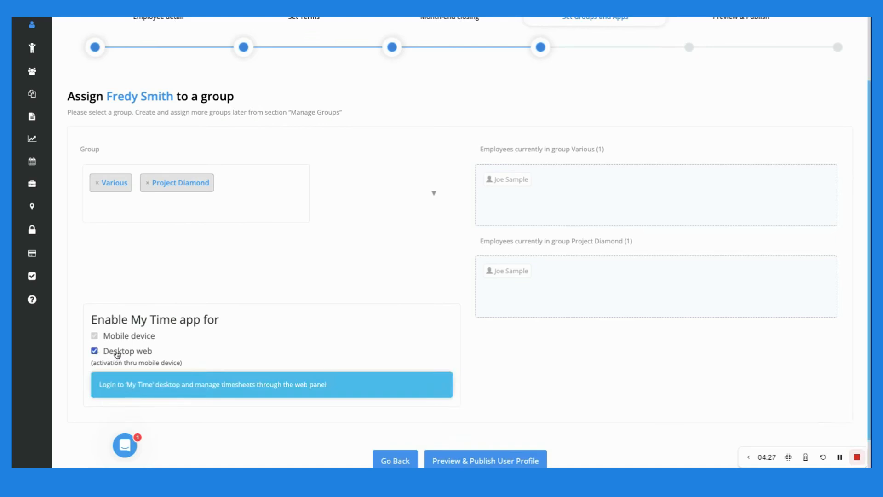
pyautogui.scroll(-1, 357, 343)
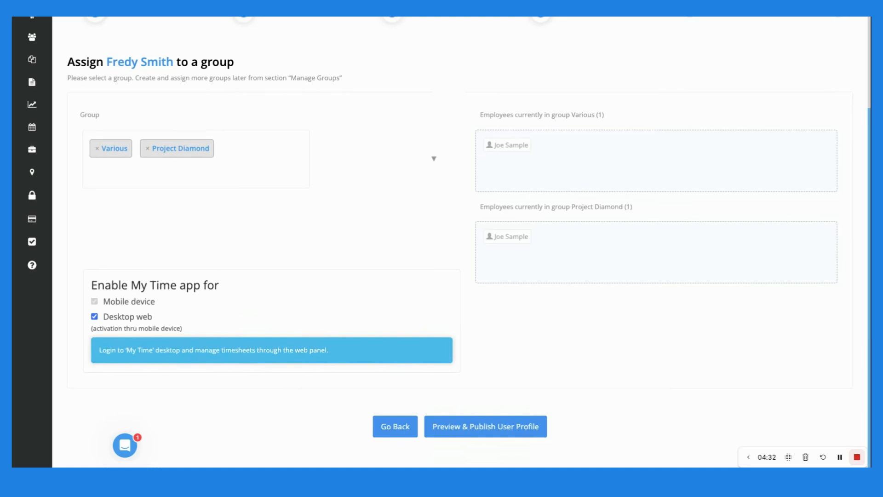
pyautogui.click(488, 419)
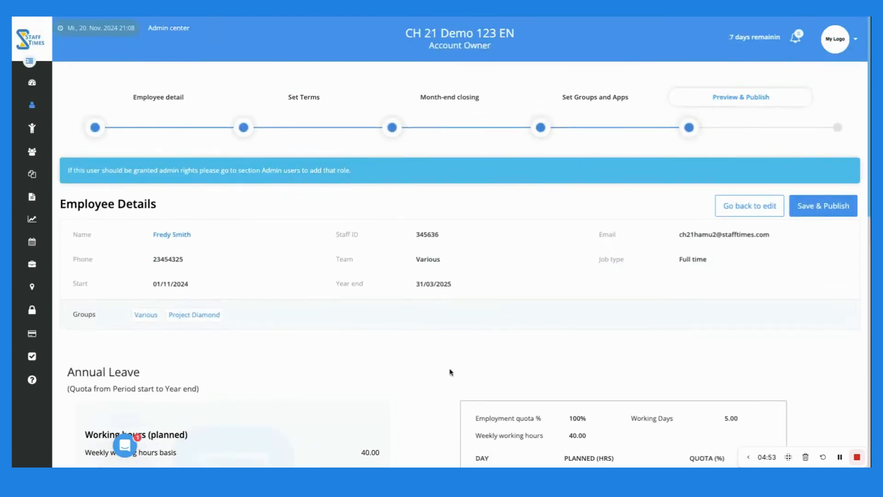
# Scroll through the profile summary, then choose Save & Publish
pyautogui.scroll(-6, 406, 320)
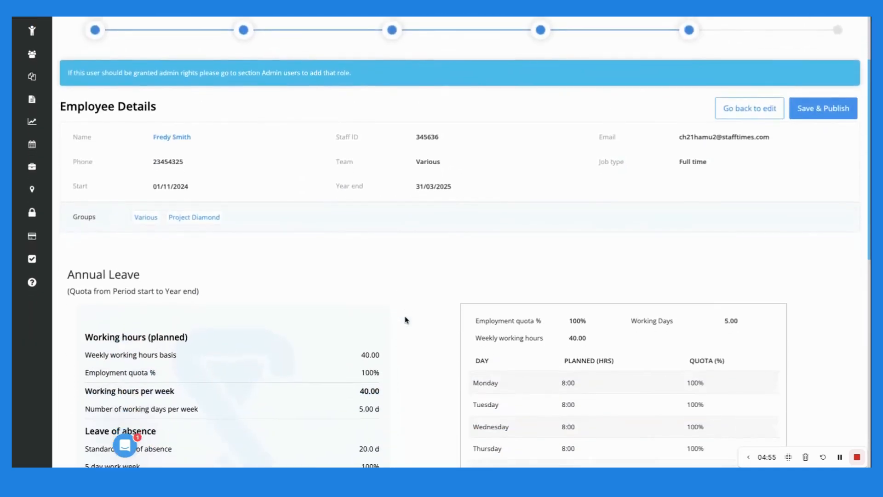
pyautogui.scroll(-6, 406, 320)
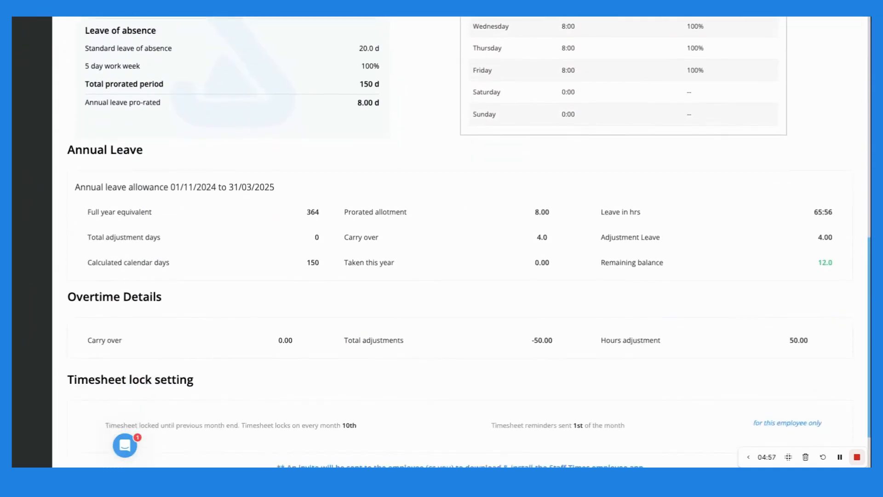
pyautogui.scroll(5, 415, 337)
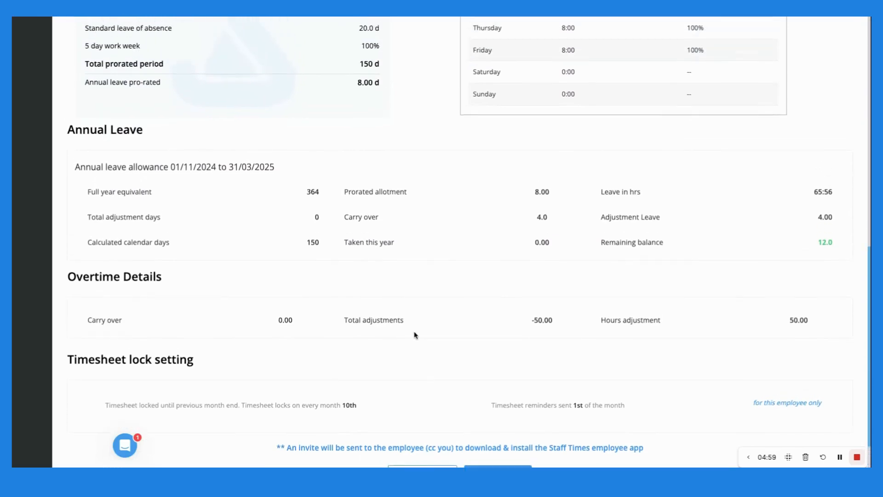
pyautogui.scroll(7, 412, 333)
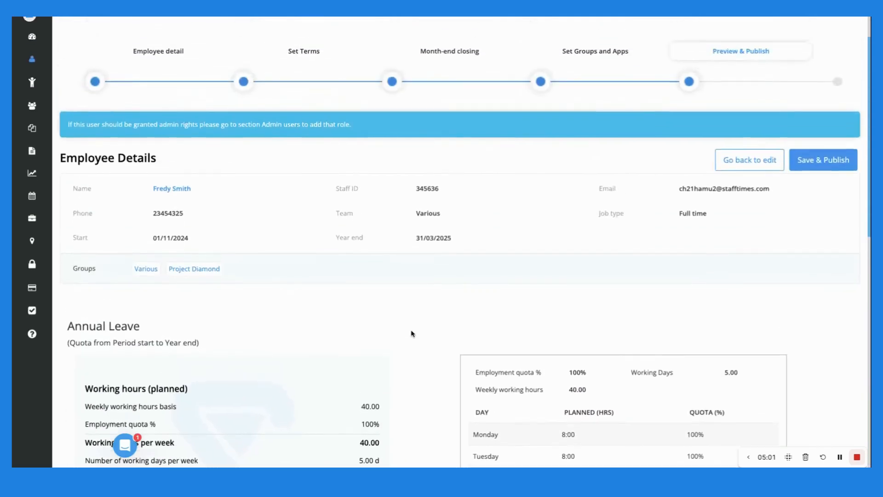
pyautogui.click(814, 211)
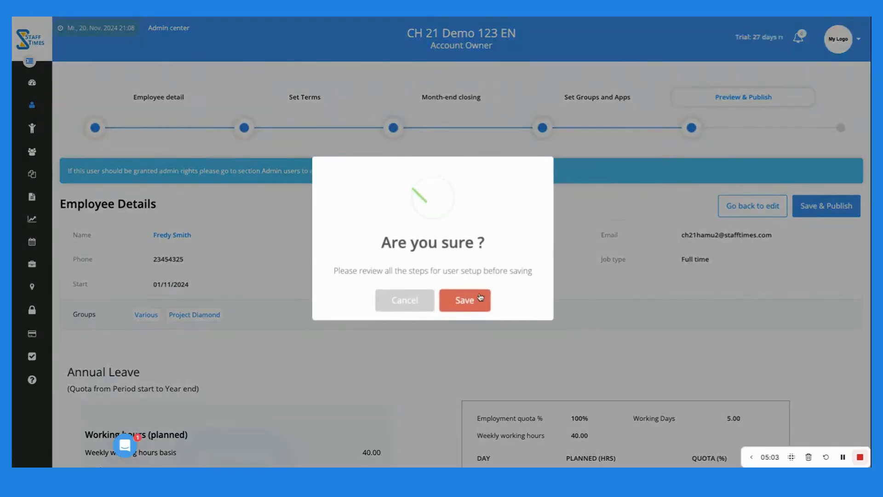
# Confirm saving the employee profile and acknowledge the invite-sent message
pyautogui.click(457, 302)
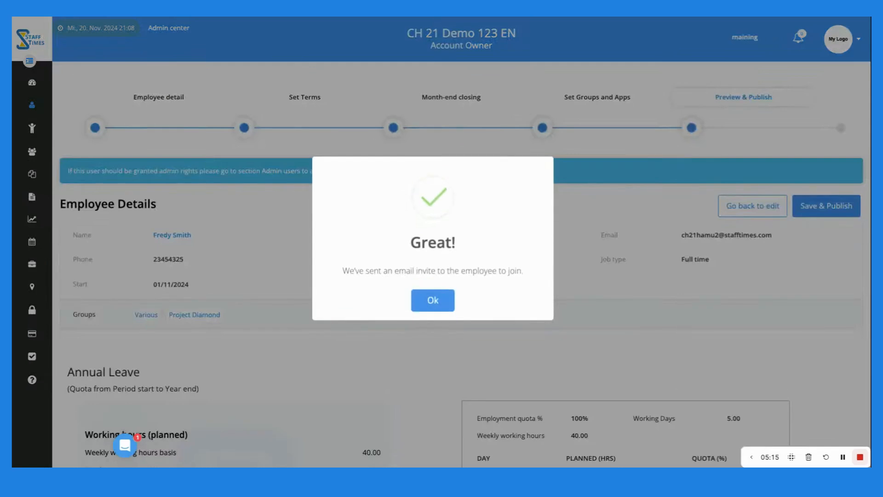
pyautogui.click(430, 302)
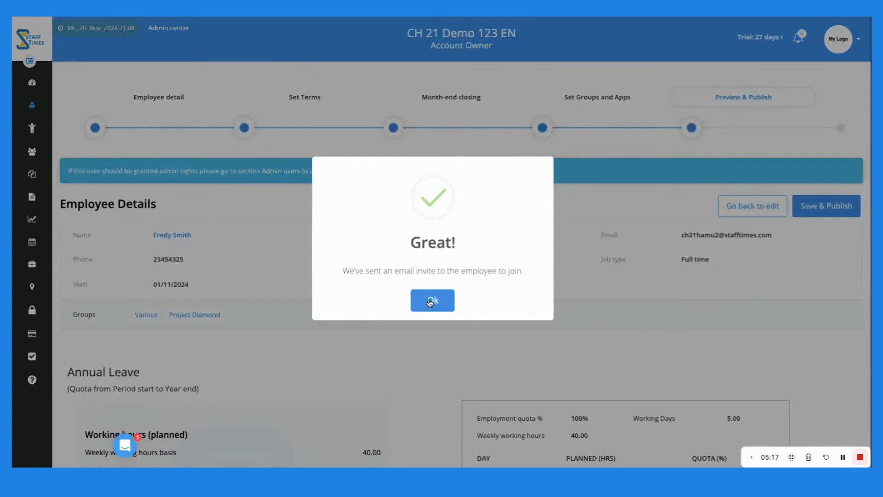